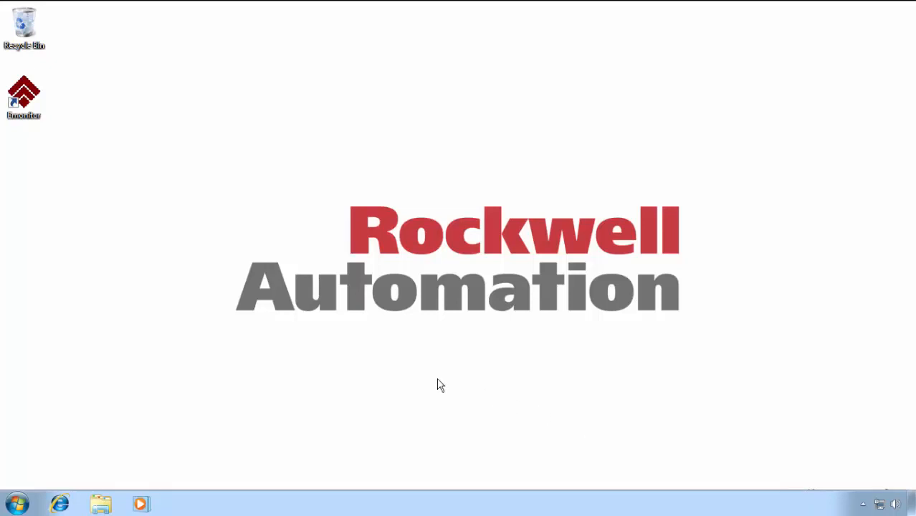
# - Browse the installed Rockwell Software programs and list the Online tools of Emonitor
pyautogui.click(17, 505)
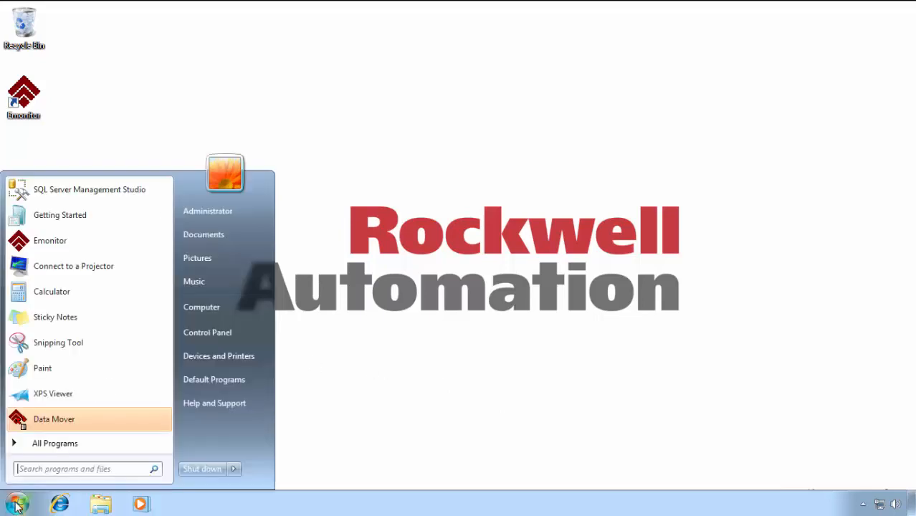
pyautogui.click(53, 444)
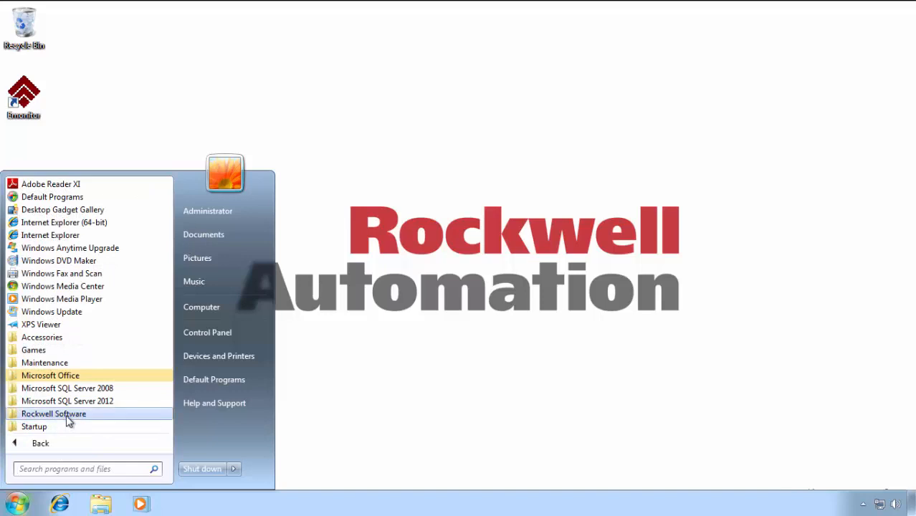
pyautogui.click(66, 415)
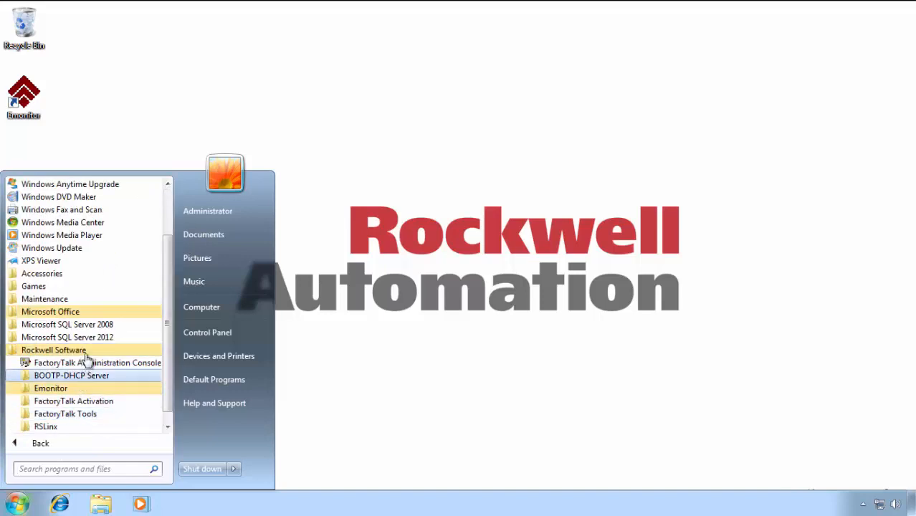
pyautogui.click(56, 389)
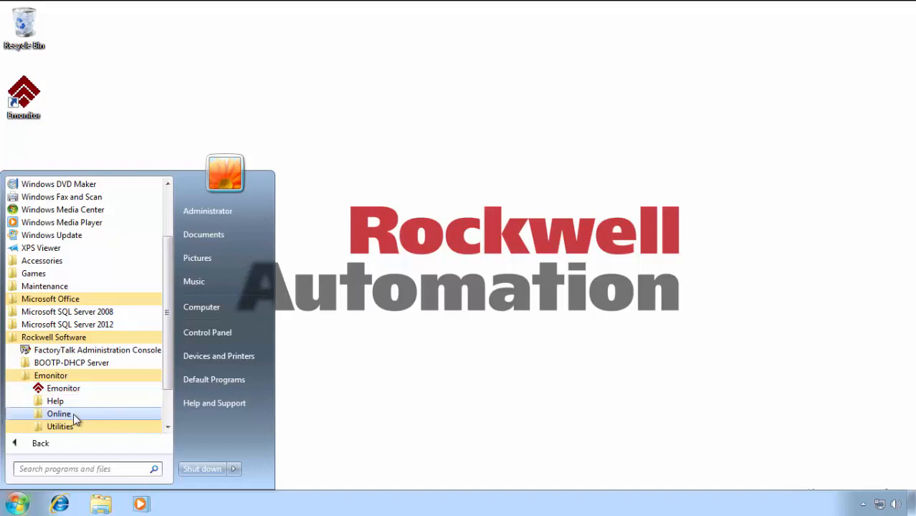
pyautogui.click(73, 413)
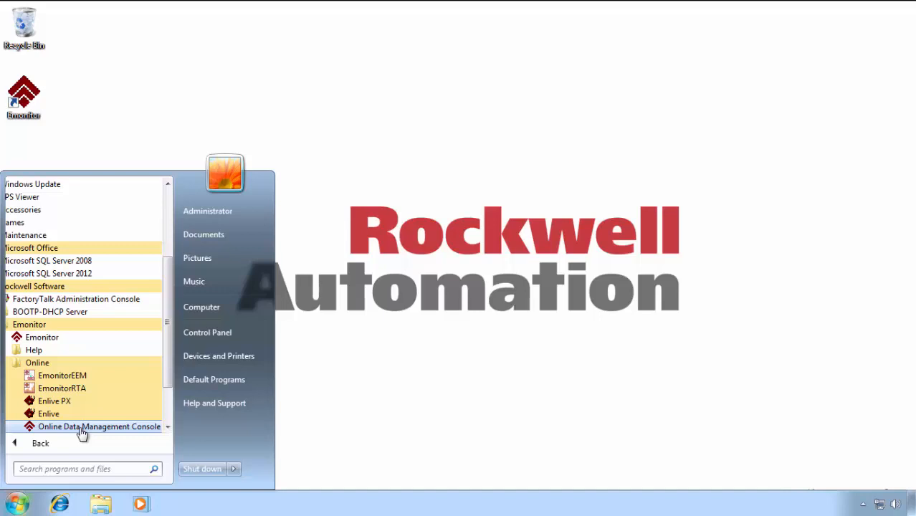
# - Review the programs in Emonitor's Utilities folder and start Emonitor
pyautogui.click(39, 363)
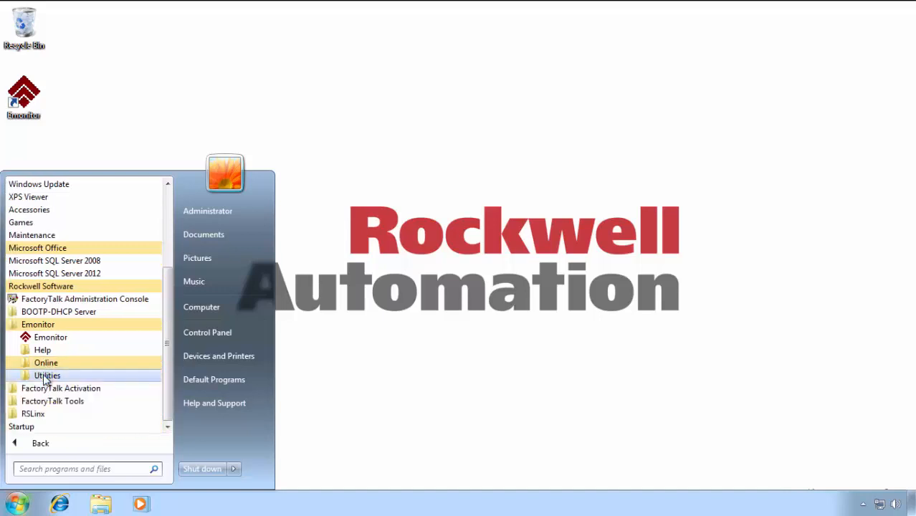
pyautogui.click(44, 376)
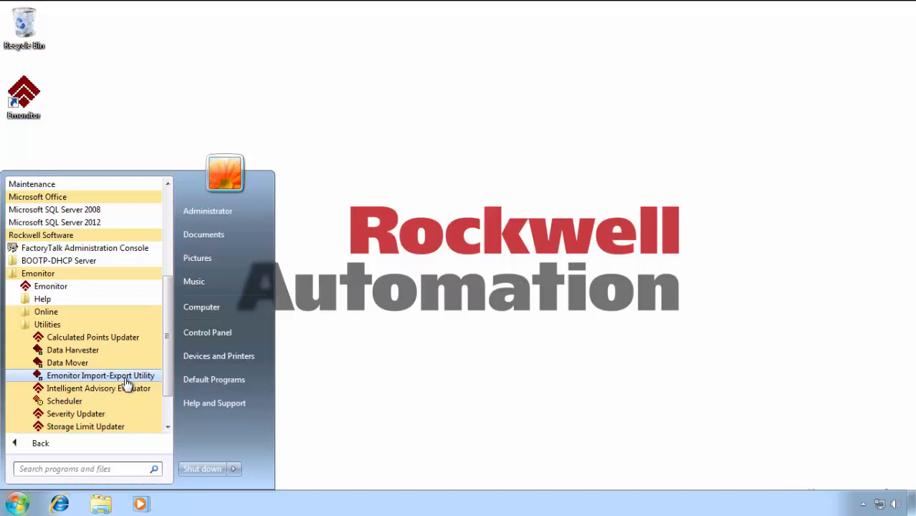
pyautogui.click(47, 326)
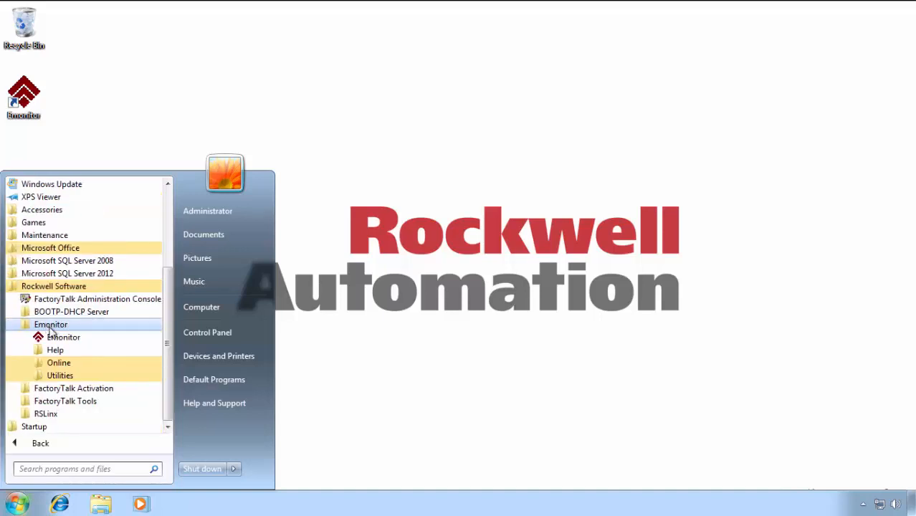
pyautogui.click(63, 341)
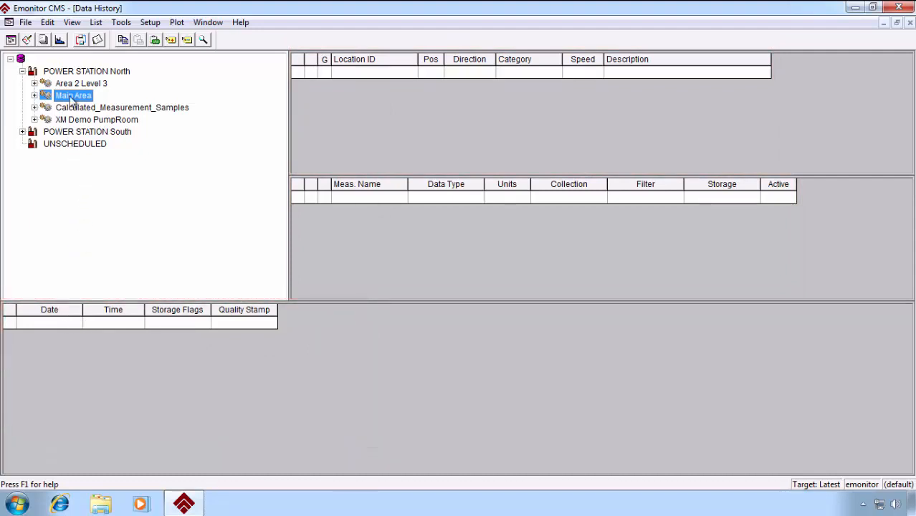
# - Switch from the Data History view to the Alarm Panel view, chosen from the full list of views
pyautogui.click(73, 24)
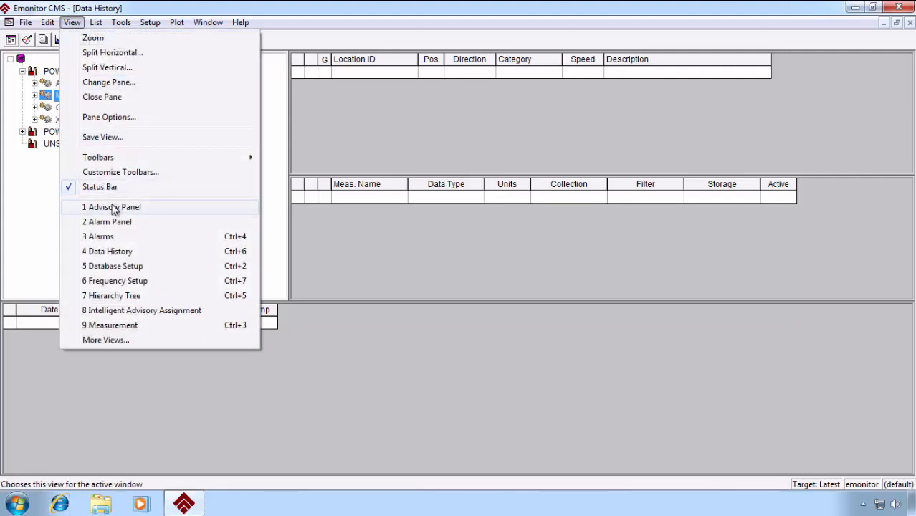
pyautogui.click(110, 339)
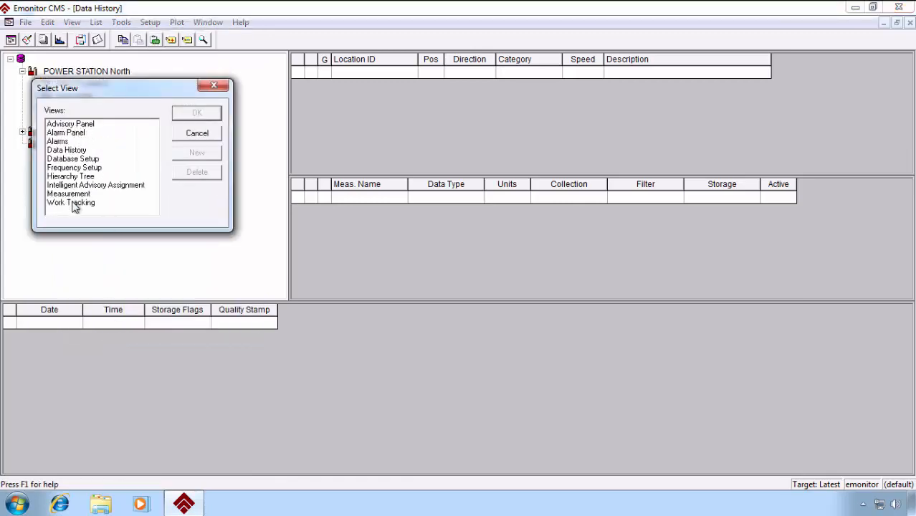
pyautogui.click(84, 150)
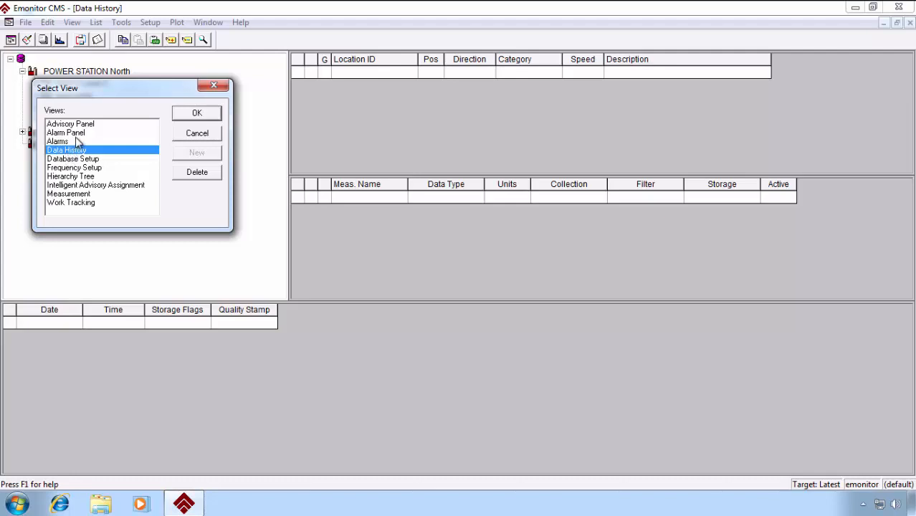
pyautogui.click(72, 132)
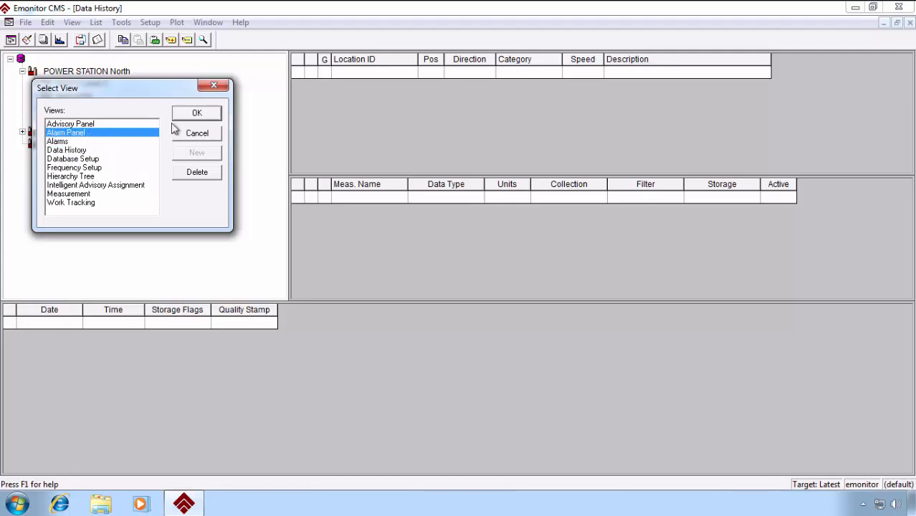
pyautogui.click(195, 115)
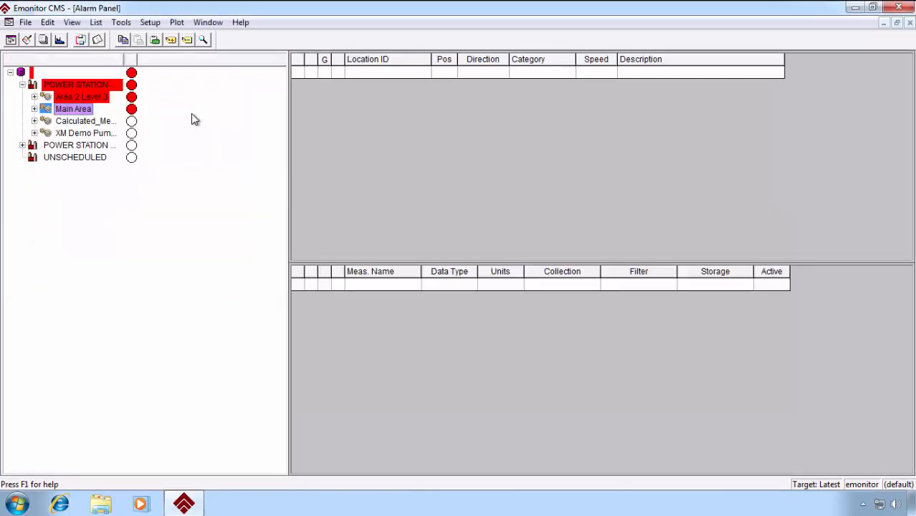
# - Show the alarm status of PA FAN #1 in Area 2 Level 3 and select its MTR-OB-HORIZ location
pyautogui.click(34, 97)
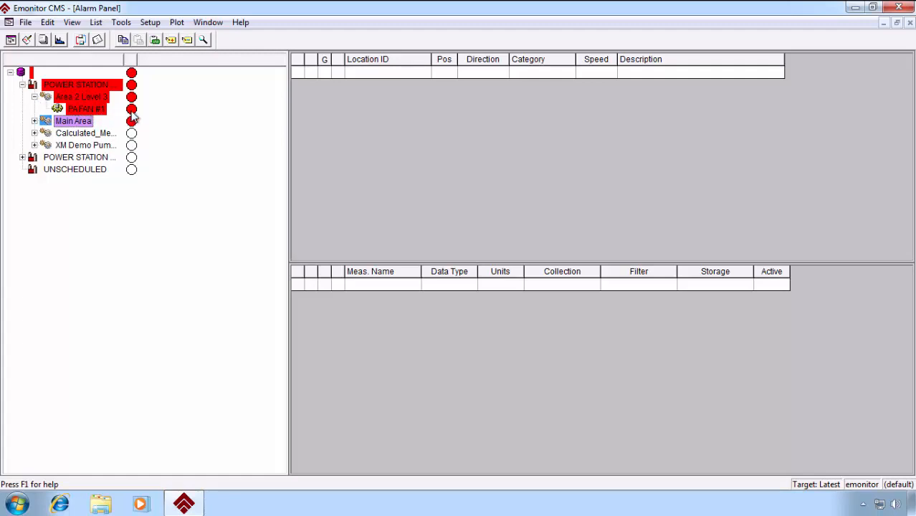
pyautogui.click(82, 108)
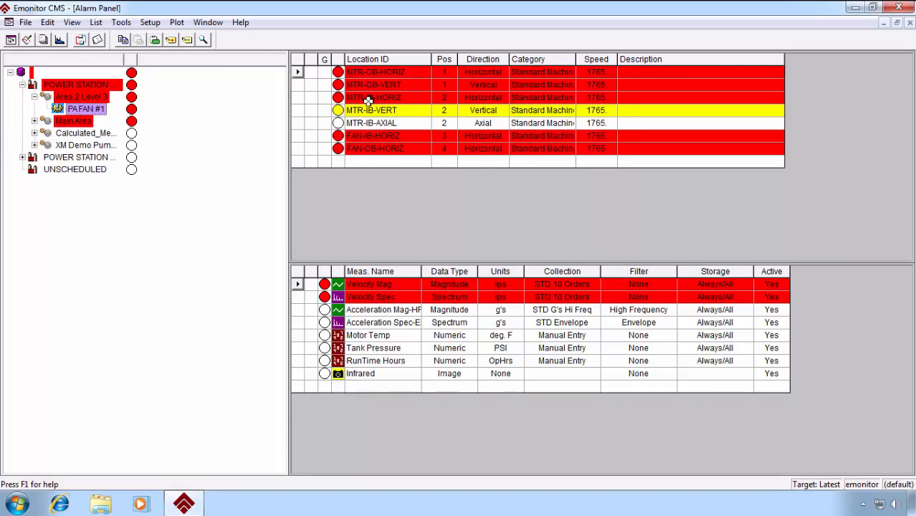
pyautogui.doubleClick(402, 72)
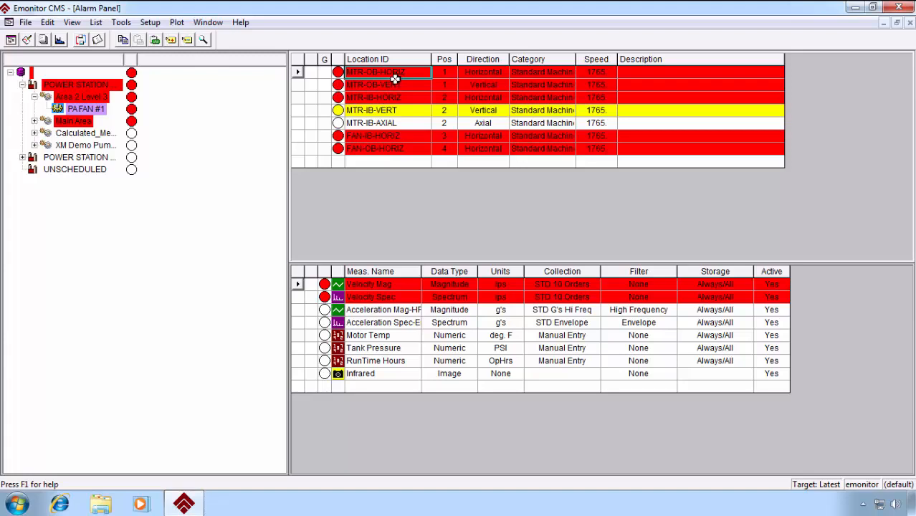
# - Acknowledge the alarm status of PA FAN #1
pyautogui.click(88, 109)
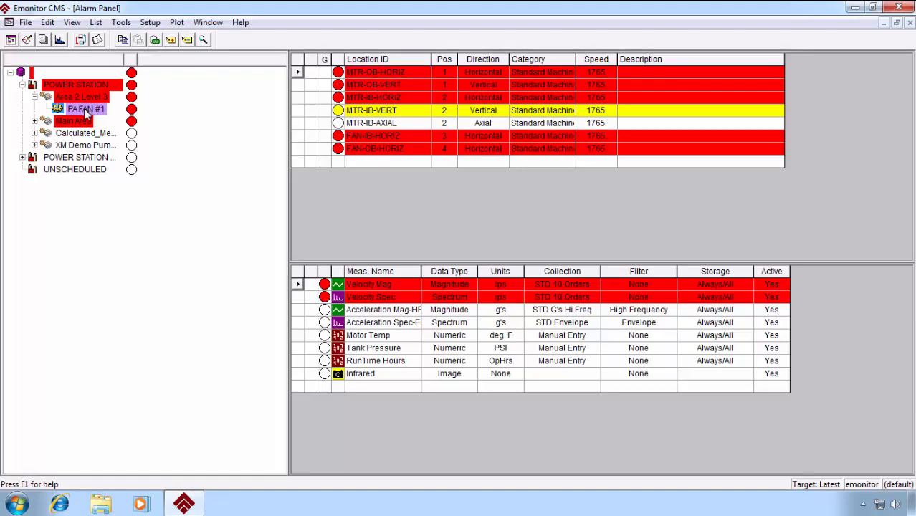
pyautogui.rightClick(87, 113)
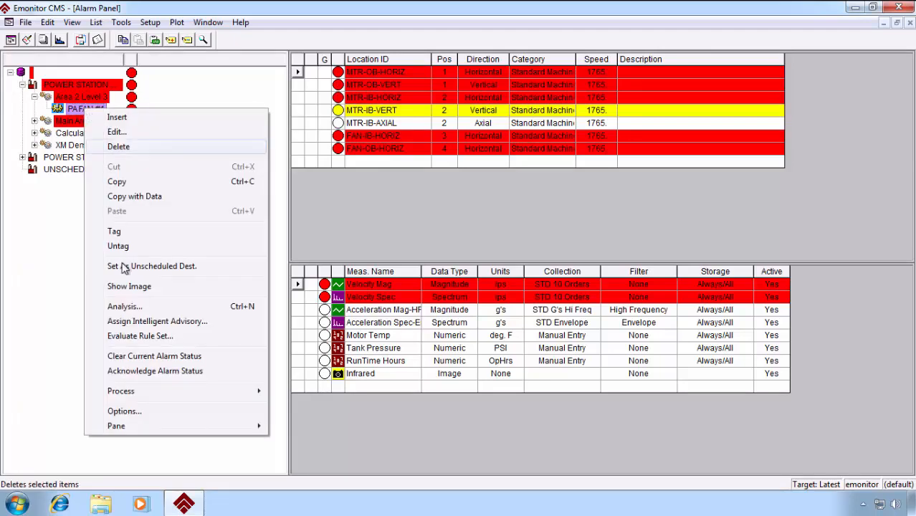
pyautogui.click(131, 371)
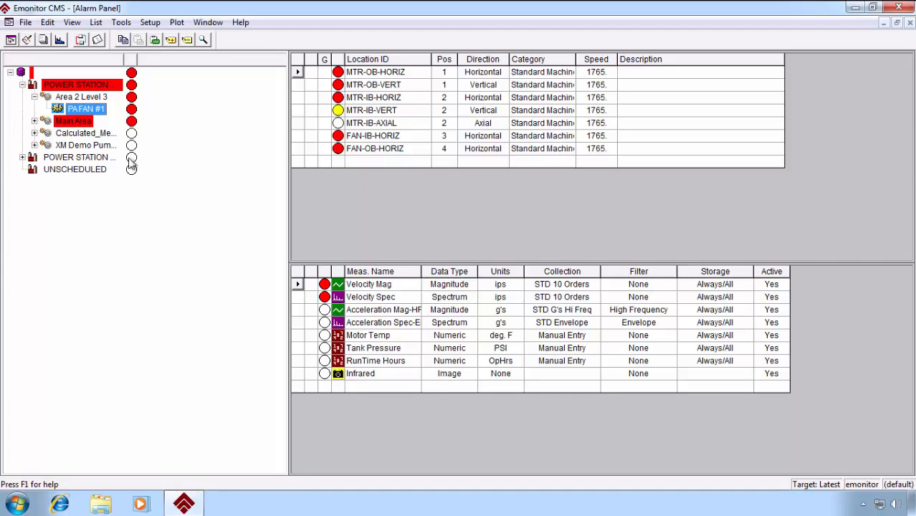
# - Display the Alarms view and examine the alarm definitions of the Velocity Spec and Velocity Mag measurements
pyautogui.click(73, 23)
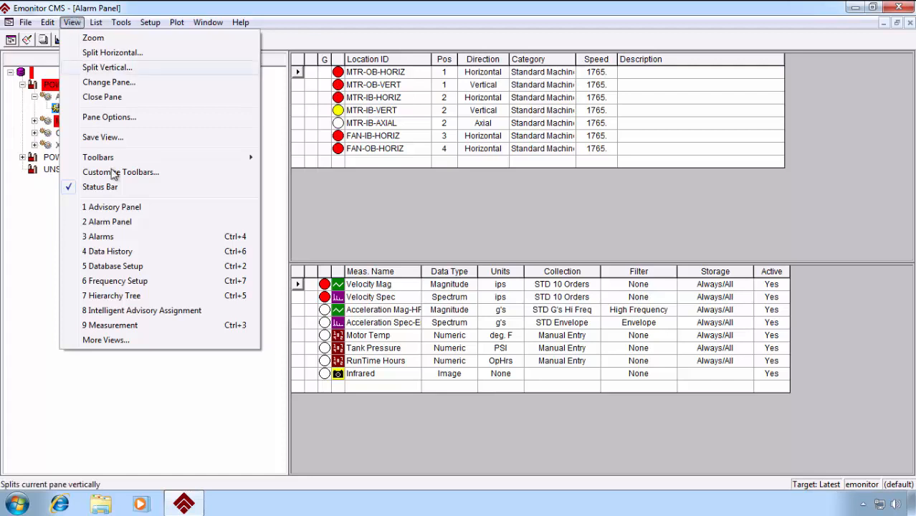
pyautogui.click(109, 239)
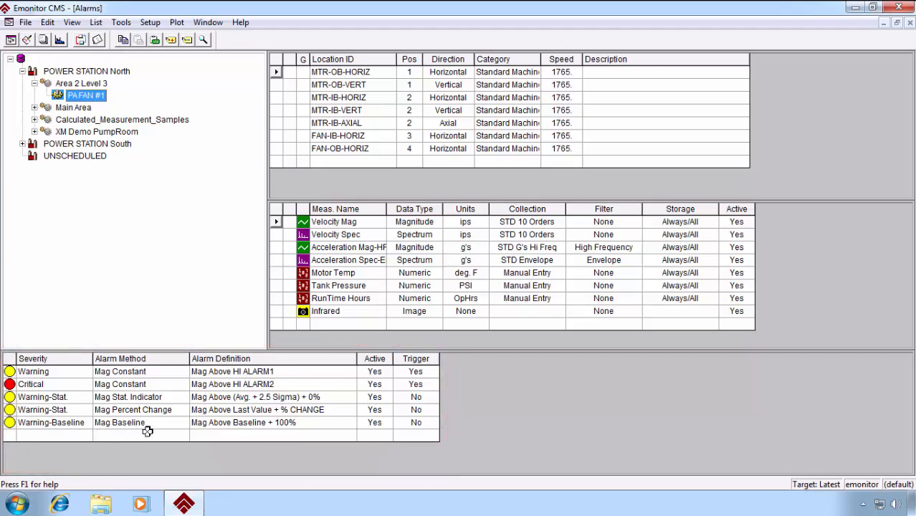
pyautogui.click(331, 237)
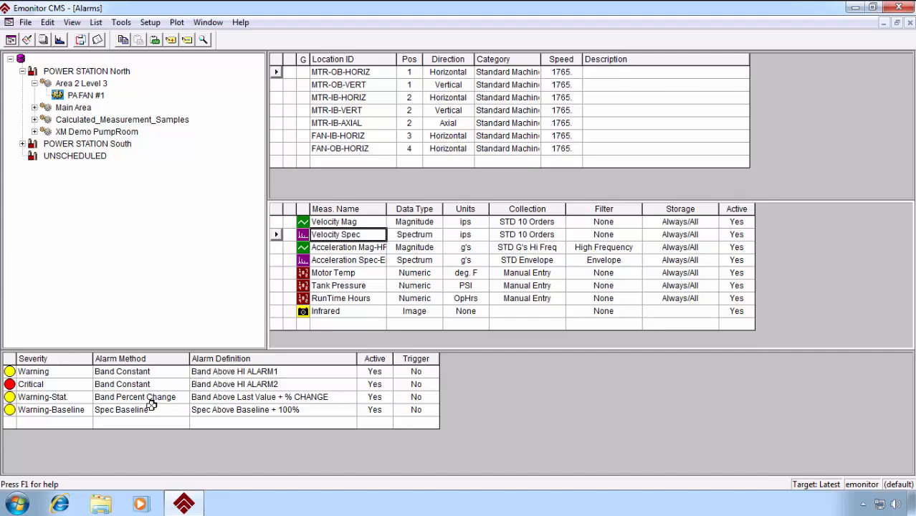
pyautogui.click(343, 222)
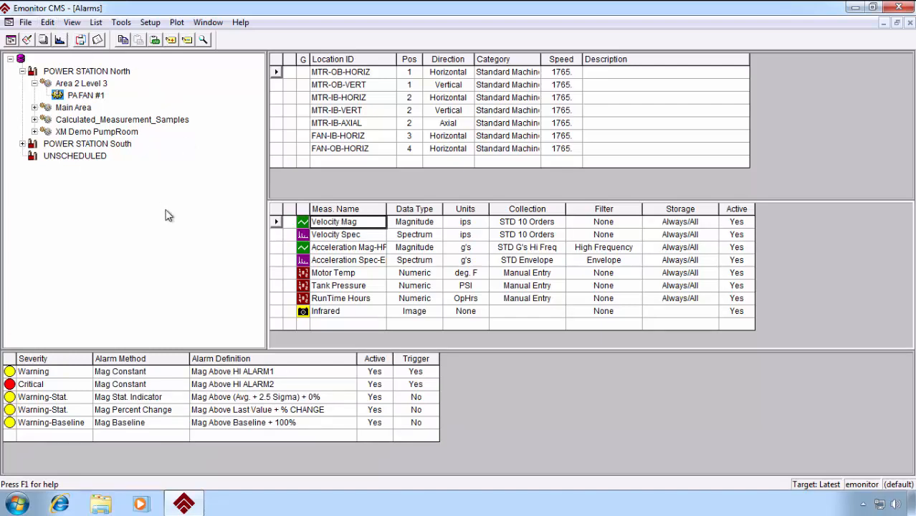
# - Inspect the settings of Velocity Mag's Warning alarm "Mag Above HI ALARM1" and close them without changes
pyautogui.click(294, 371)
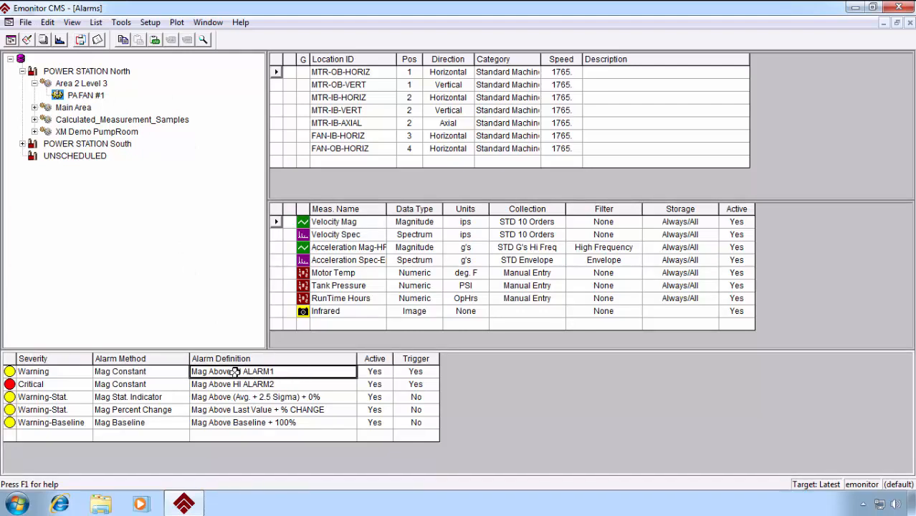
pyautogui.doubleClick(298, 372)
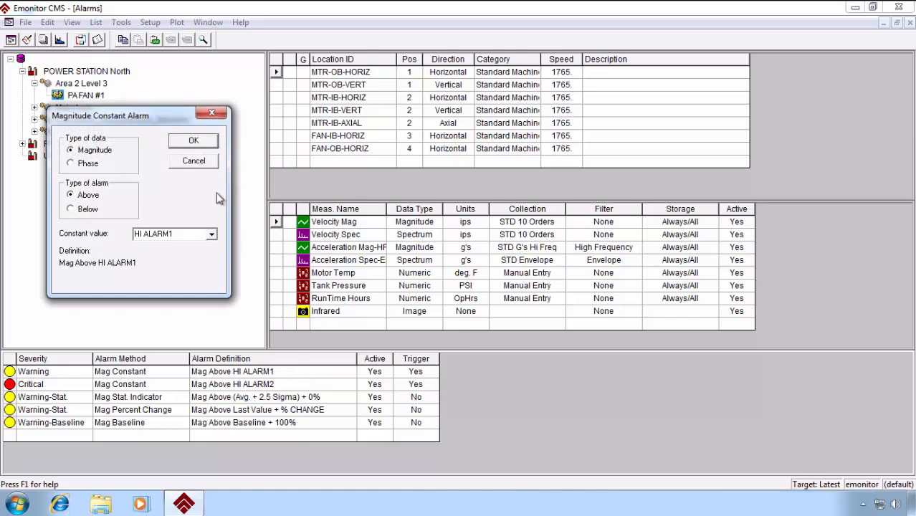
pyautogui.click(194, 160)
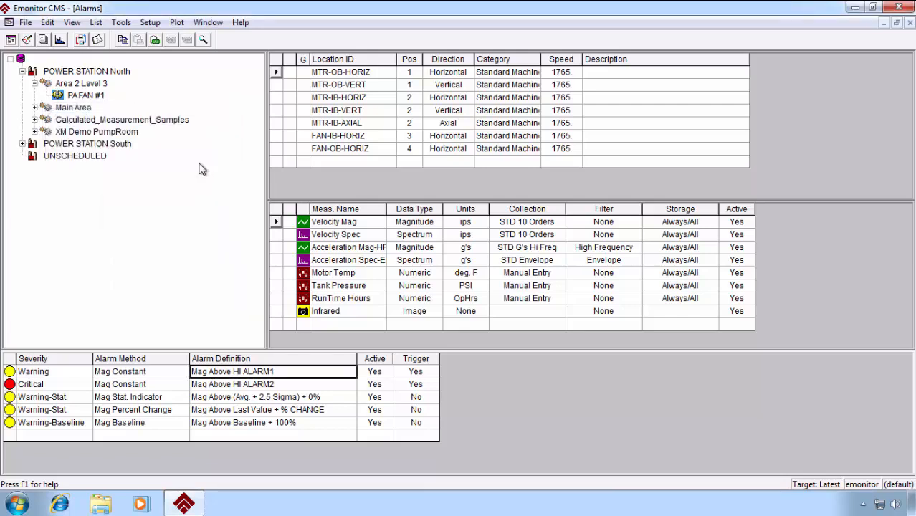
# - Examine the Frequency Setup view for PA FAN #1 and return to the Data History view
pyautogui.click(73, 22)
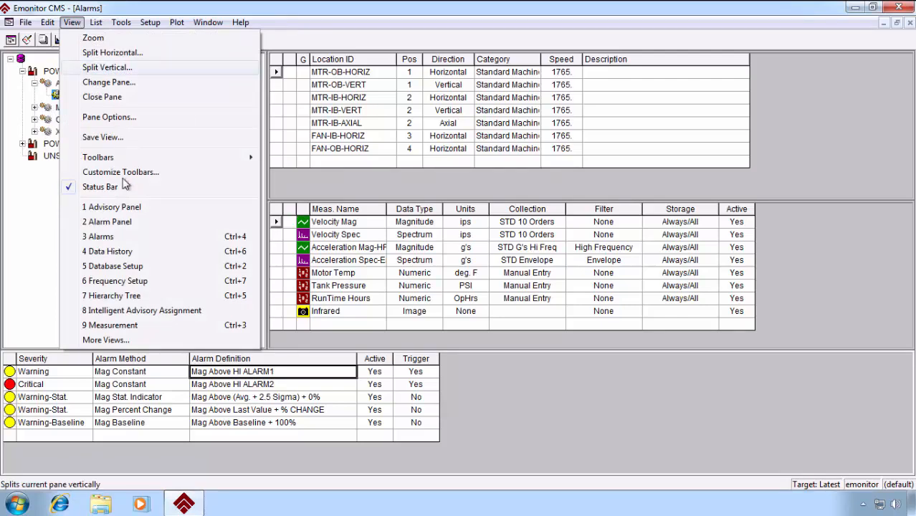
pyautogui.click(110, 282)
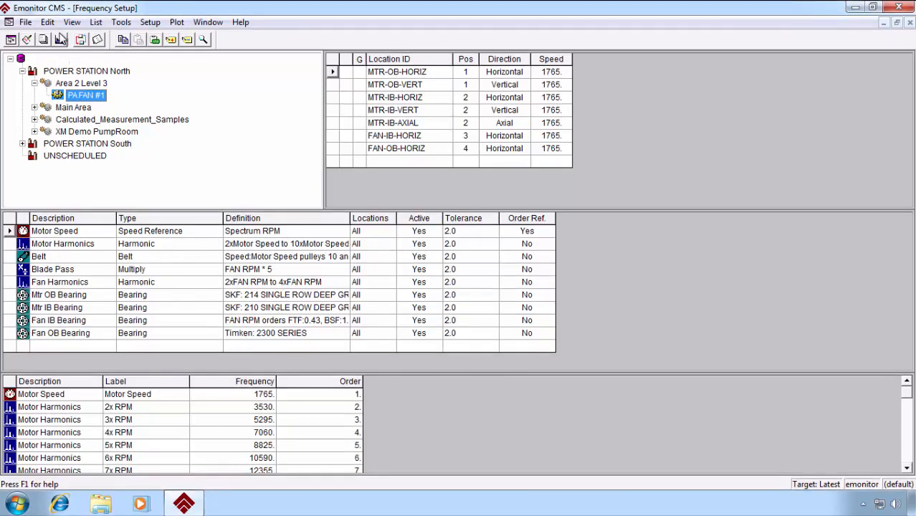
pyautogui.click(72, 22)
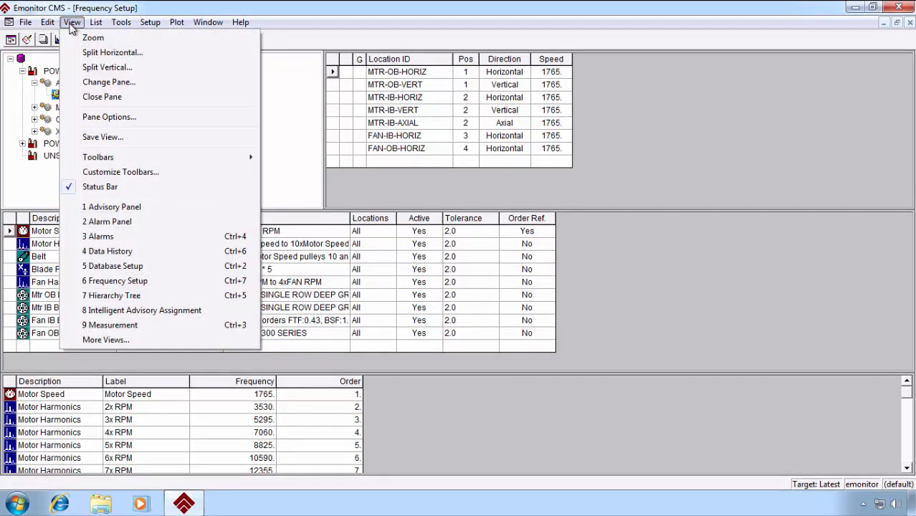
pyautogui.click(113, 251)
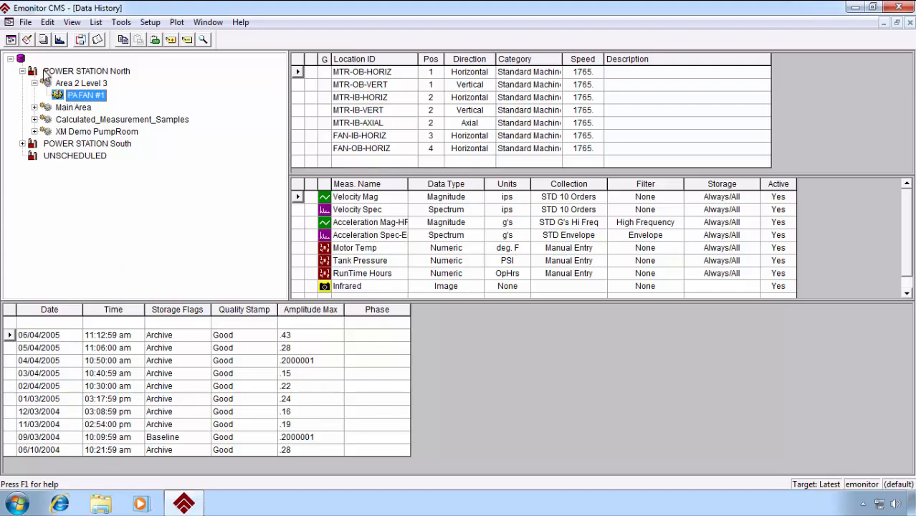
# - Reselect PA FAN #1 under POWER STATION North, Area 2 Level 3, and view data history for MTR-OB-VERT and MTR-IB-HORIZ
pyautogui.click(65, 72)
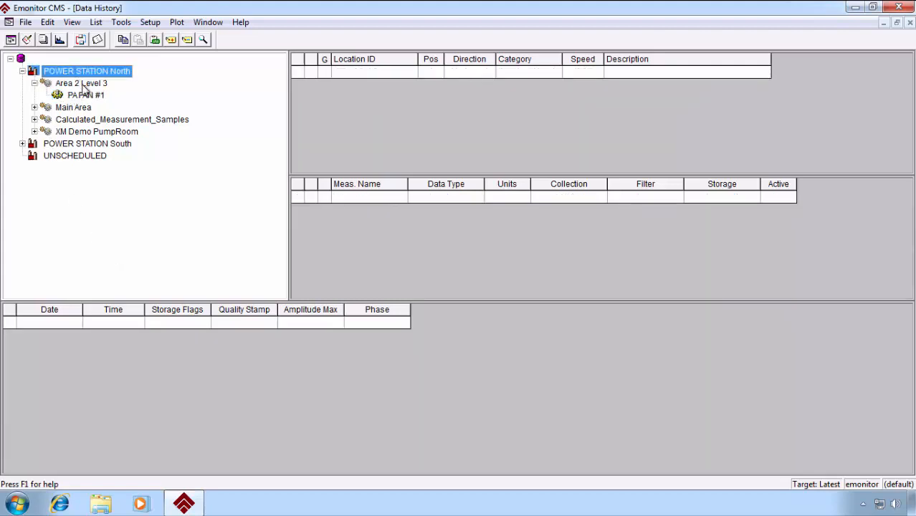
pyautogui.click(82, 84)
pyautogui.click(92, 95)
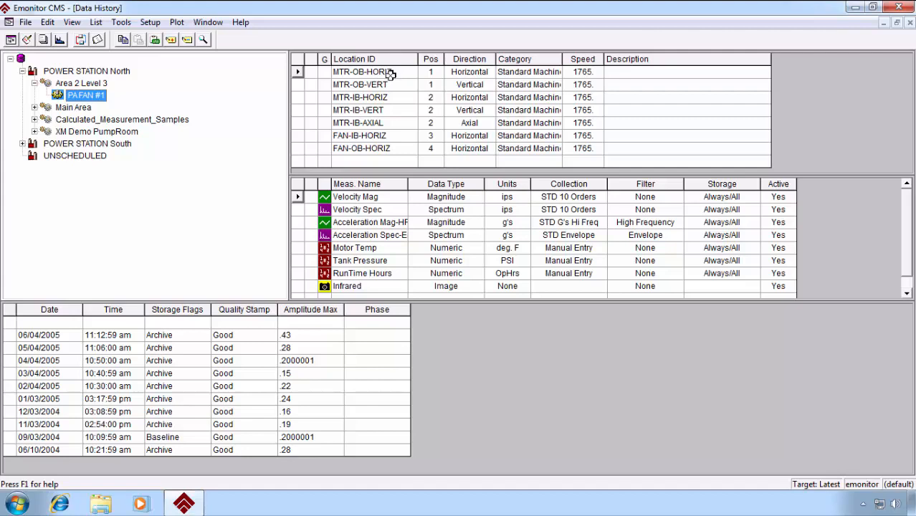
pyautogui.click(396, 85)
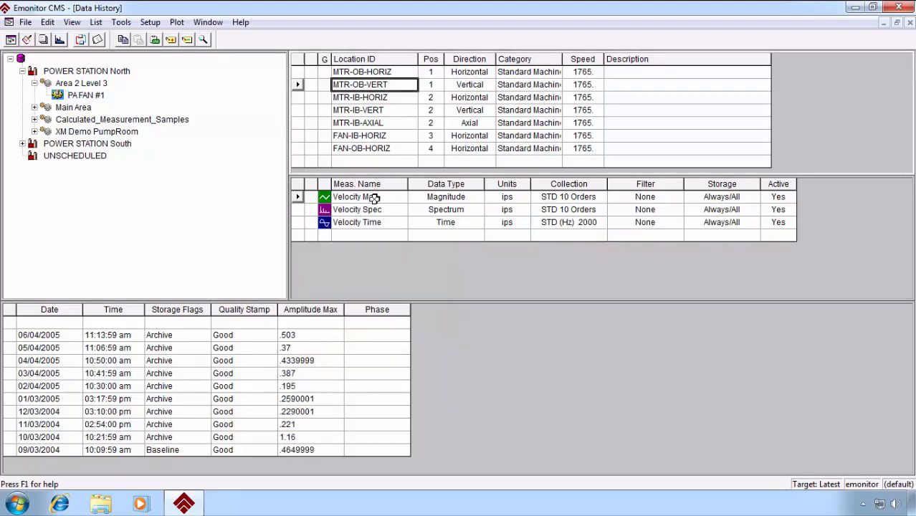
pyautogui.press('Down')
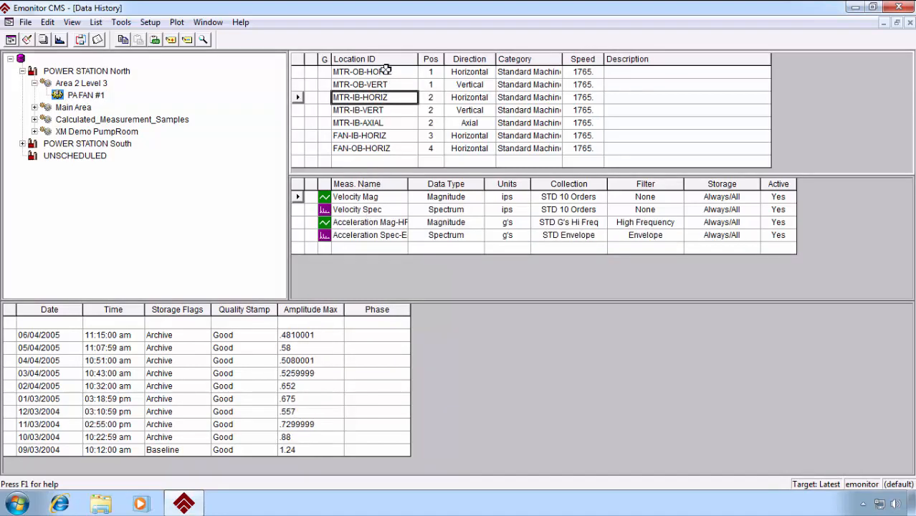
# - Select location MTR-OB-HORIZ and examine the data types available for a new measurement, from Magnitude to Enumerated, without adding one
pyautogui.click(385, 71)
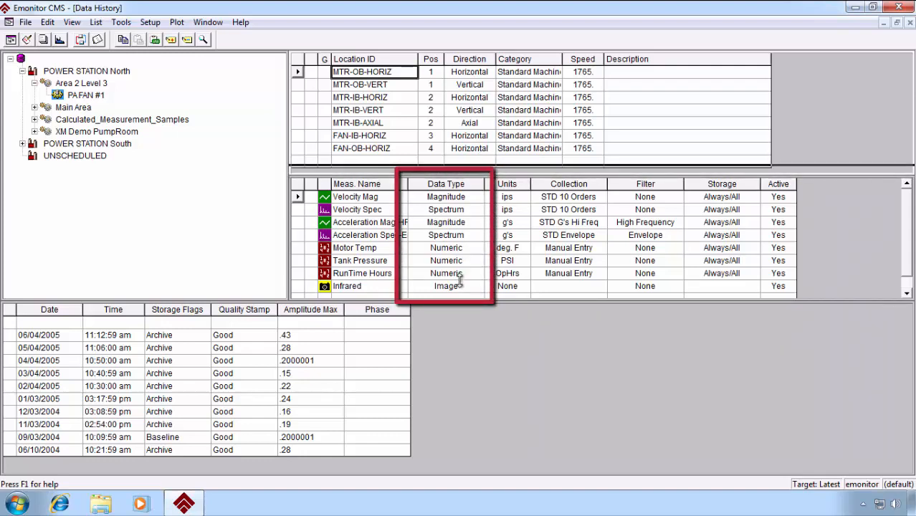
pyautogui.doubleClick(460, 284)
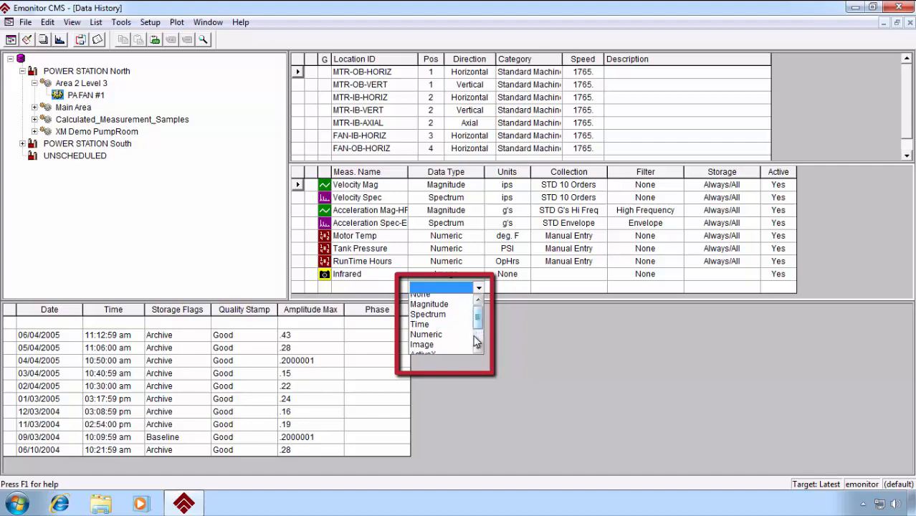
pyautogui.moveTo(478, 324); pyautogui.dragTo(478, 333)
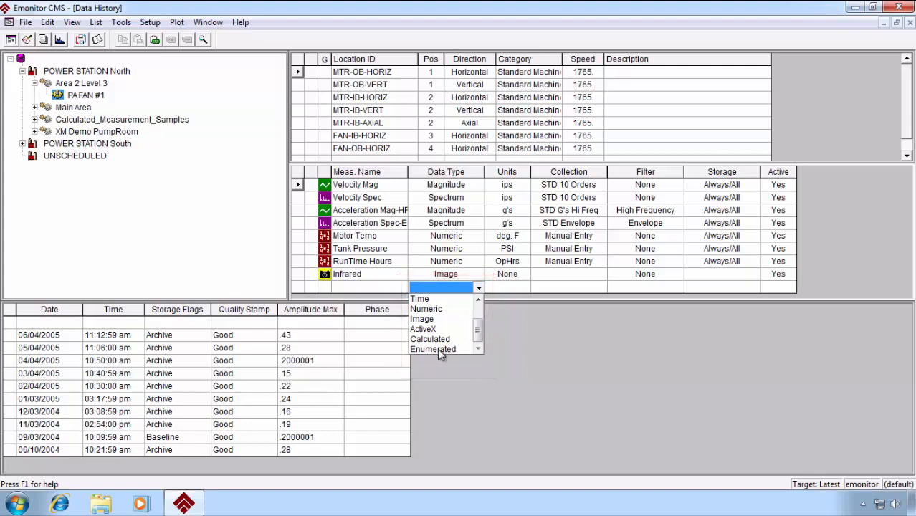
pyautogui.click(457, 270)
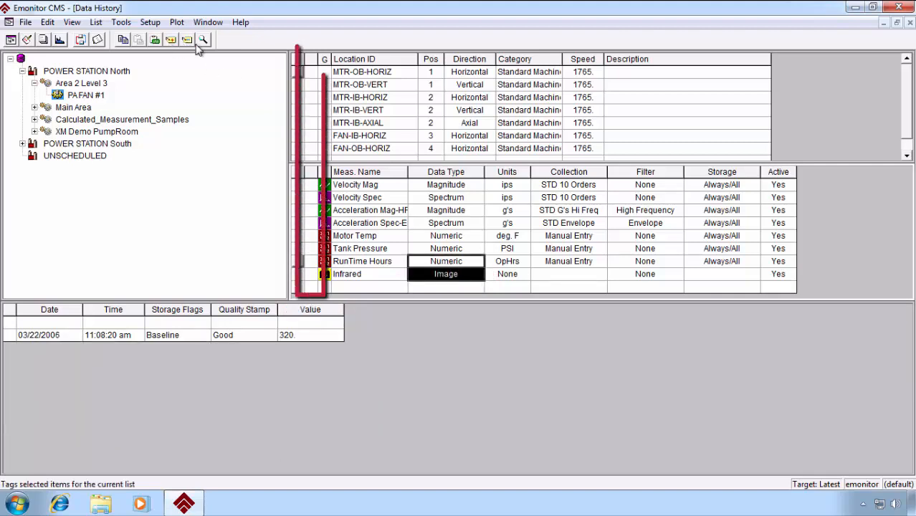
# - Tag and untag the whole MTR-OB-HORIZ location, and tag only its Velocity Spec and Motor Temp measurements
pyautogui.click(313, 71)
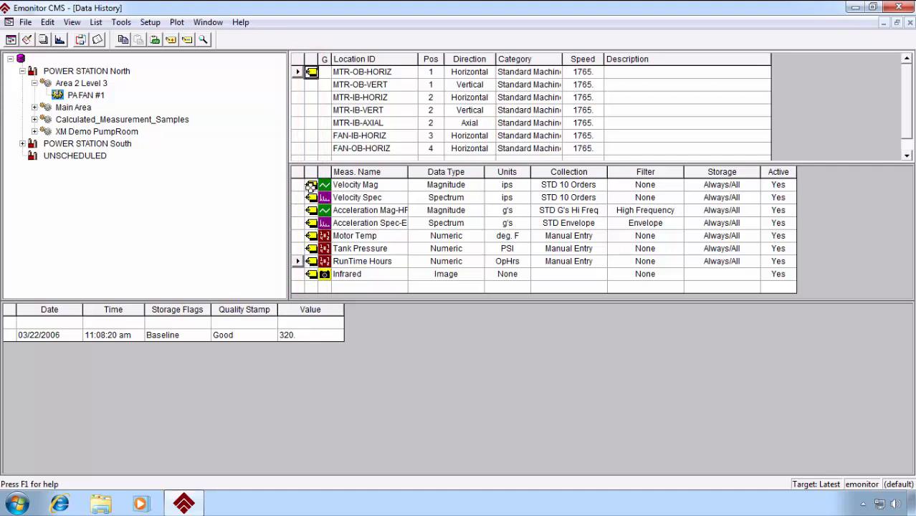
pyautogui.click(311, 72)
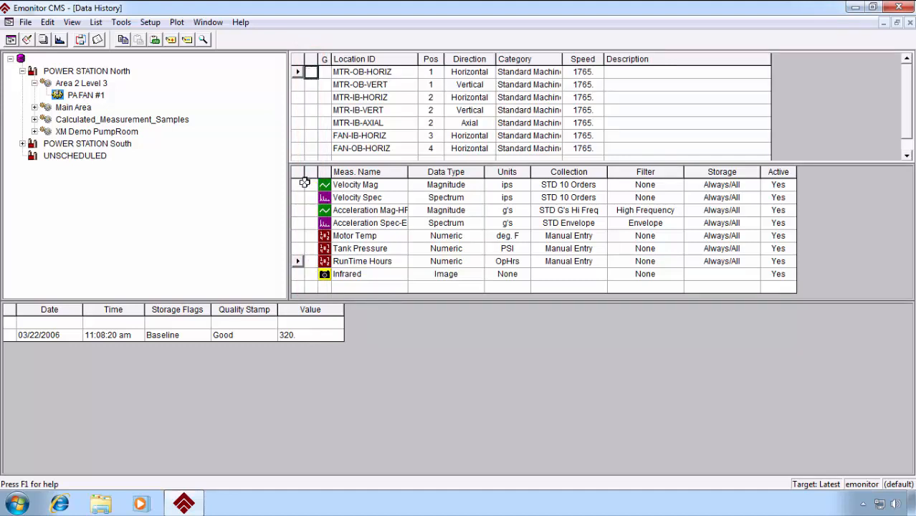
pyautogui.click(309, 198)
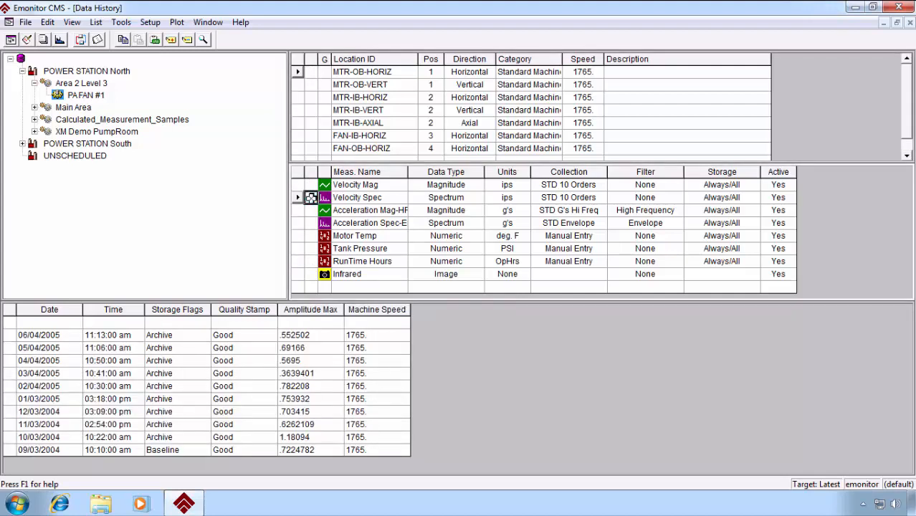
pyautogui.click(313, 236)
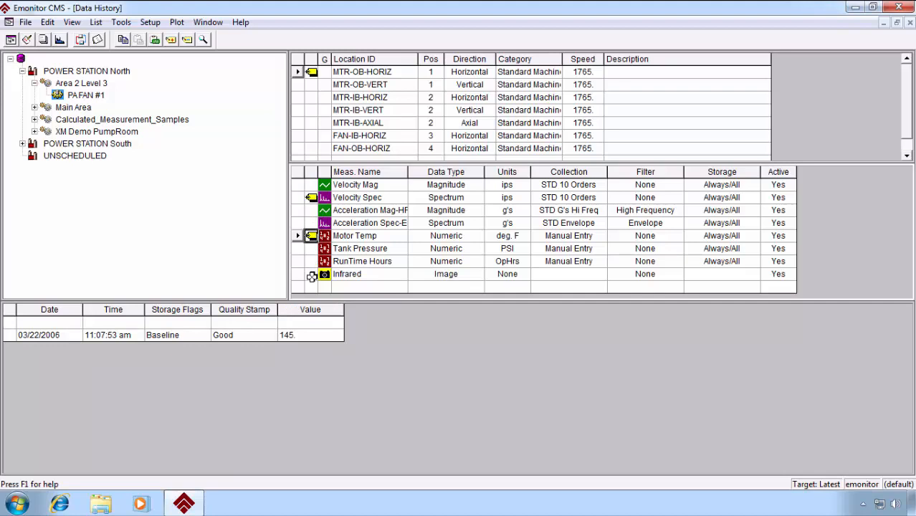
# - Tag locations MTR-OB-HORIZ and MTR-OB-VERT with all their measurements for the current list
pyautogui.click(313, 72)
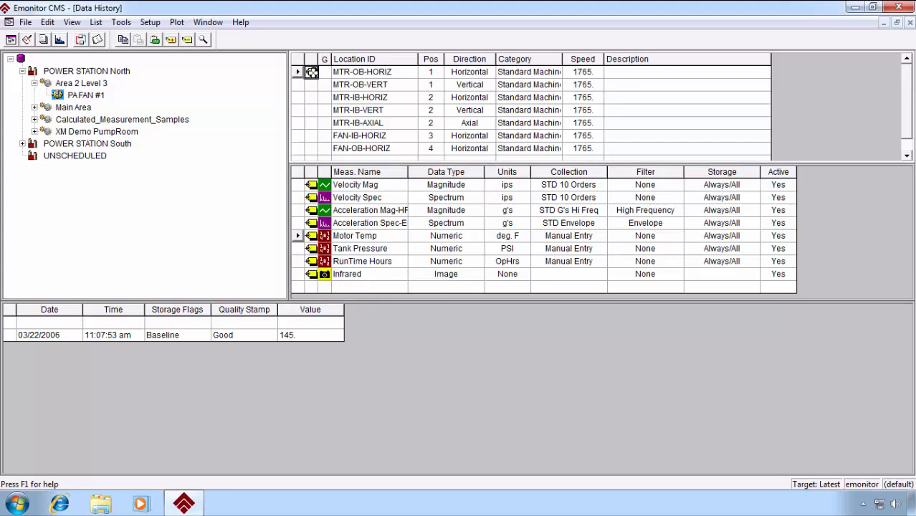
pyautogui.click(312, 86)
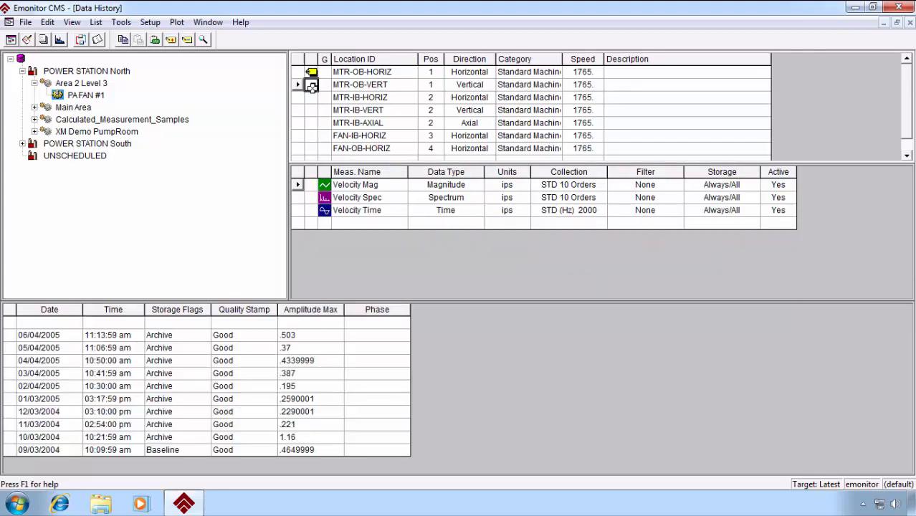
pyautogui.click(311, 85)
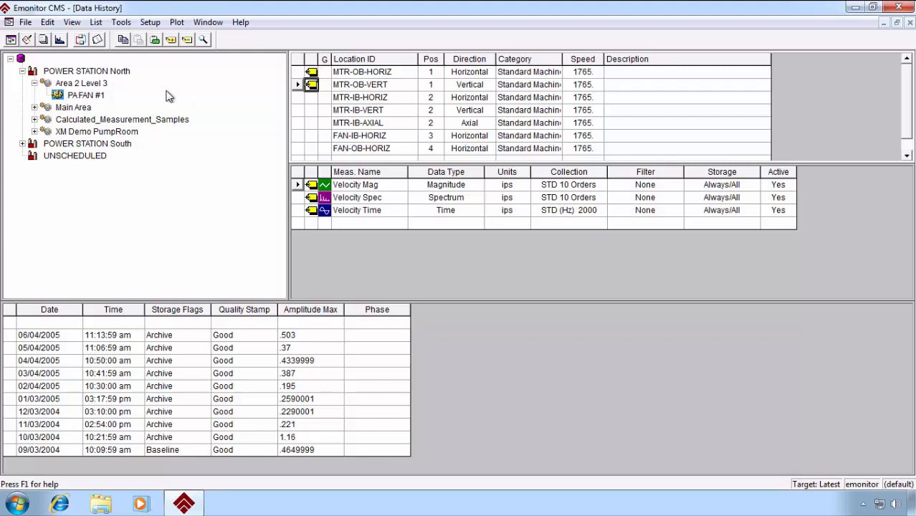
# - Save the tagged items as a list named "demo list"
pyautogui.click(96, 24)
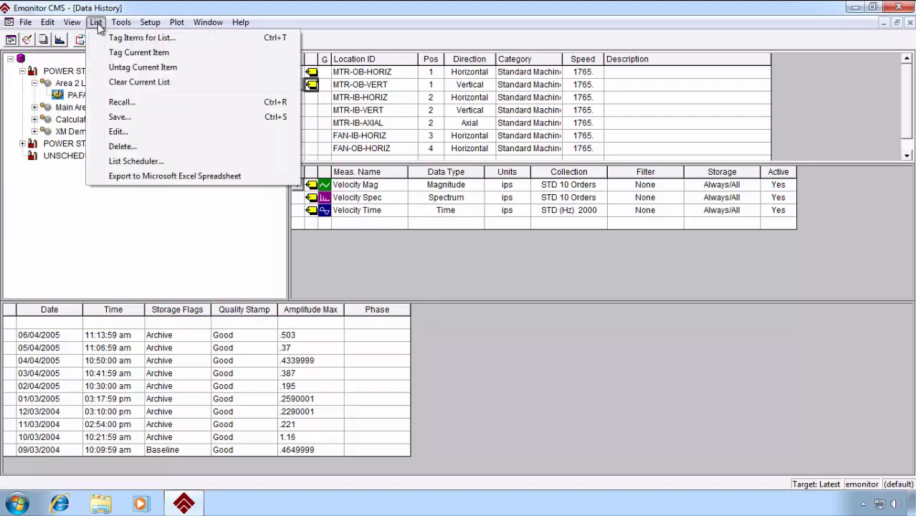
pyautogui.click(132, 122)
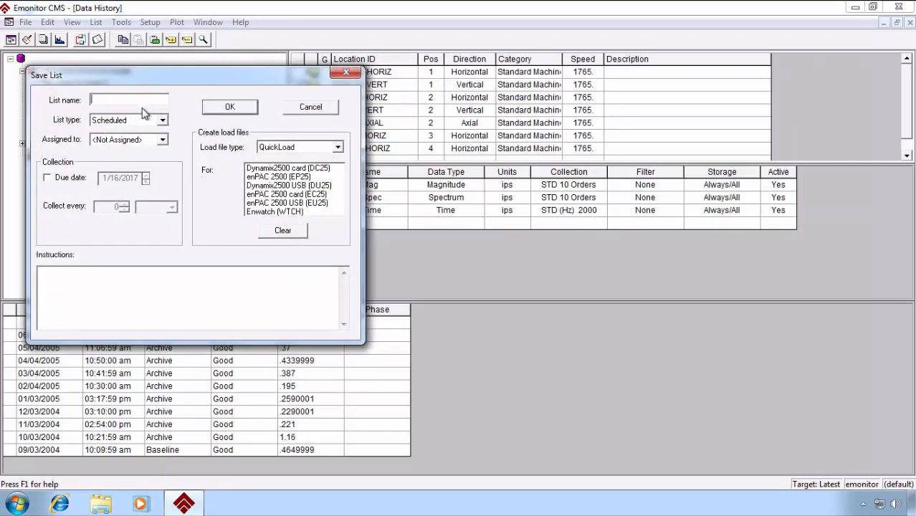
pyautogui.write('demo list')
pyautogui.press('Return')
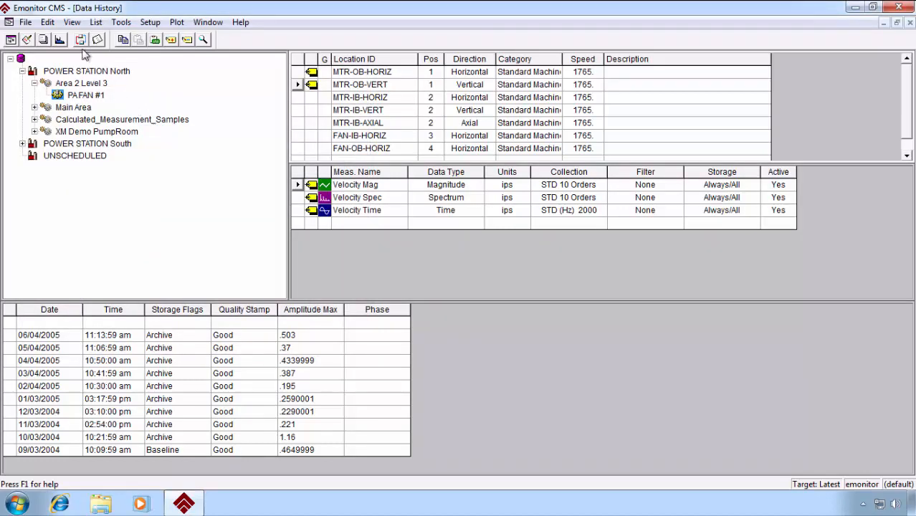
# - Inspect the report printing options with "demo list" as the report source, and close them without printing
pyautogui.click(43, 40)
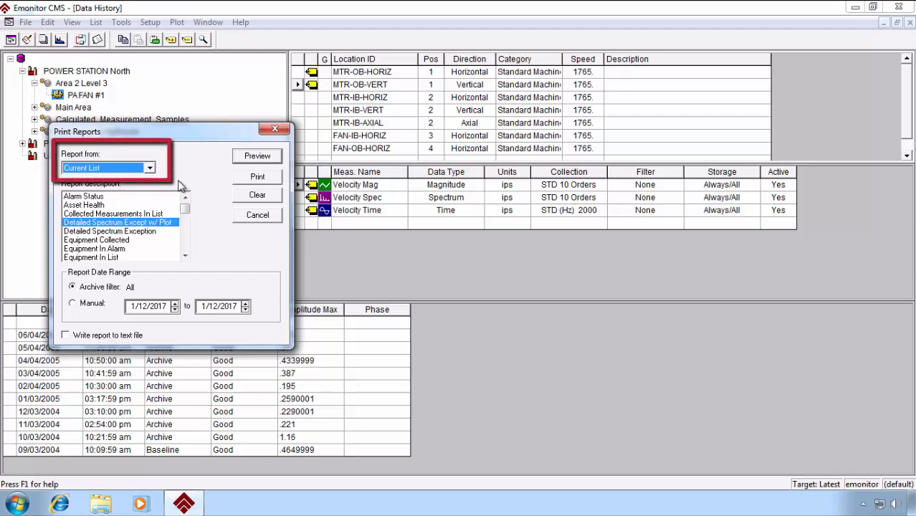
pyautogui.click(150, 168)
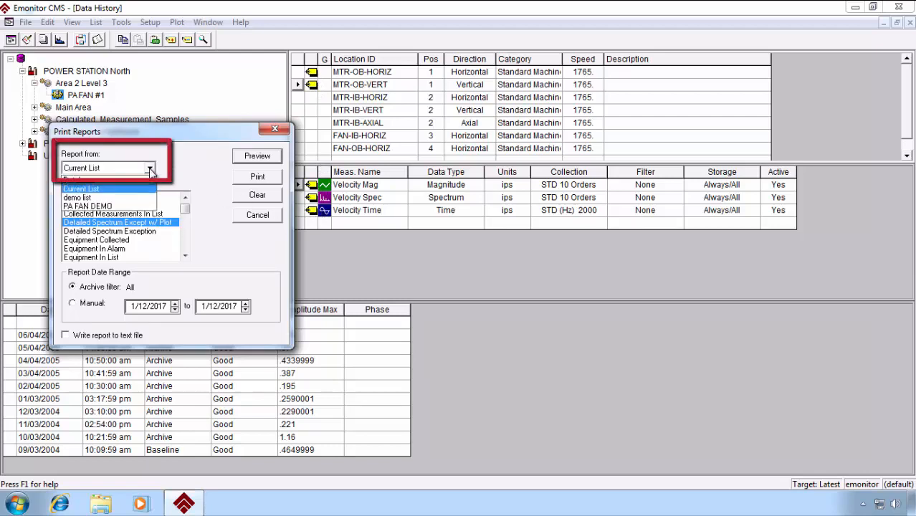
pyautogui.click(91, 199)
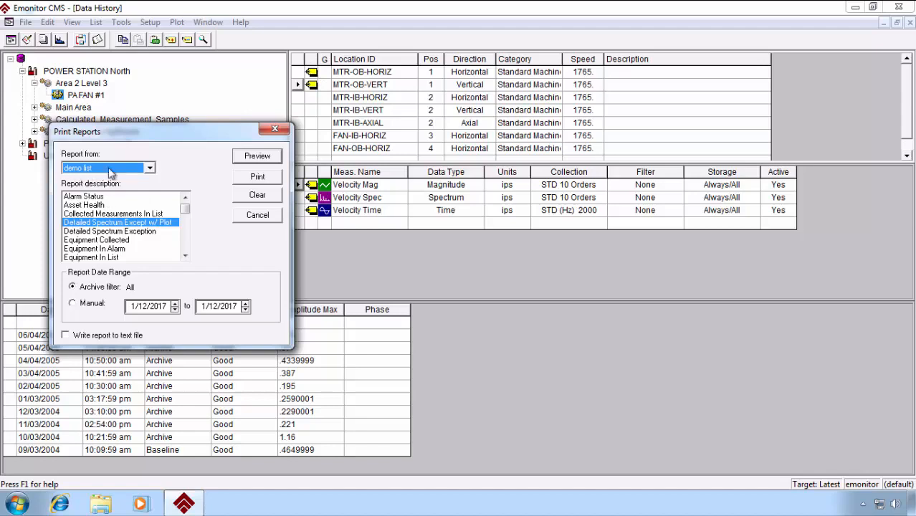
pyautogui.click(257, 215)
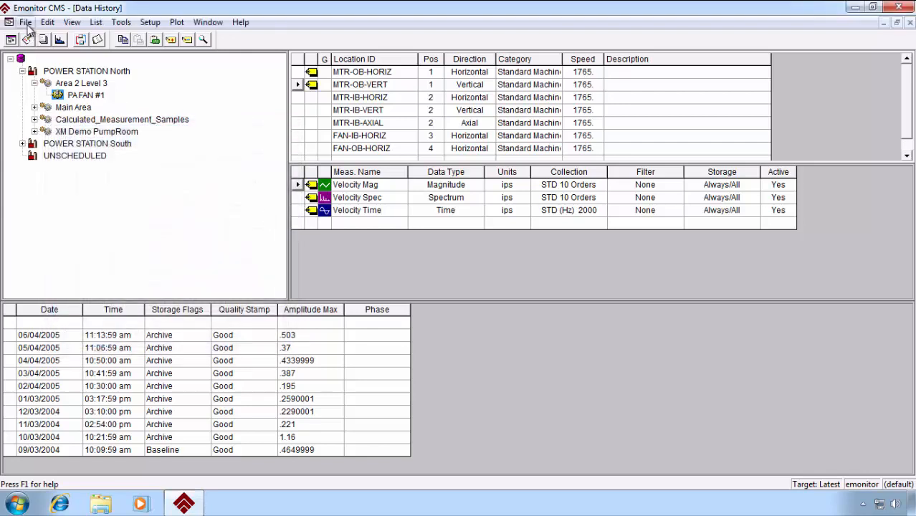
# - Plot the MTR-OB-VERT measurements with the (auto View) plot view, examine the plots and return to the Data History view
pyautogui.click(61, 41)
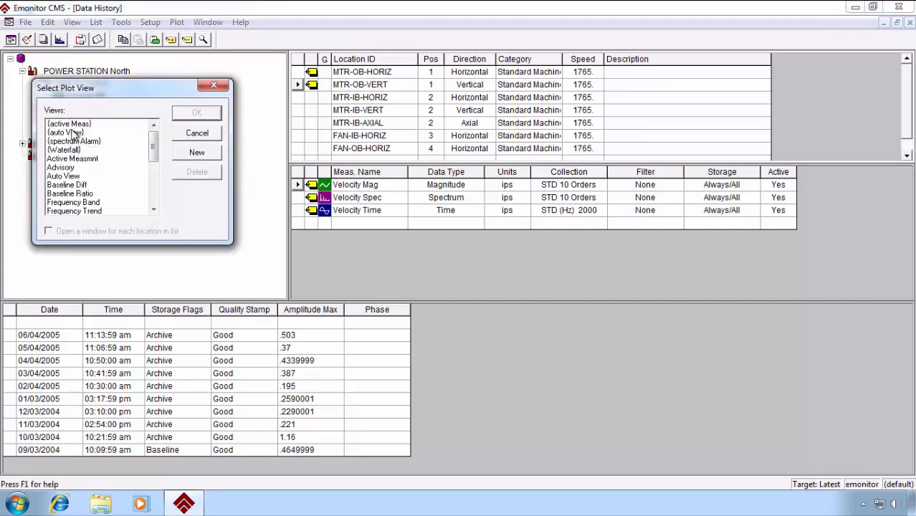
pyautogui.click(72, 133)
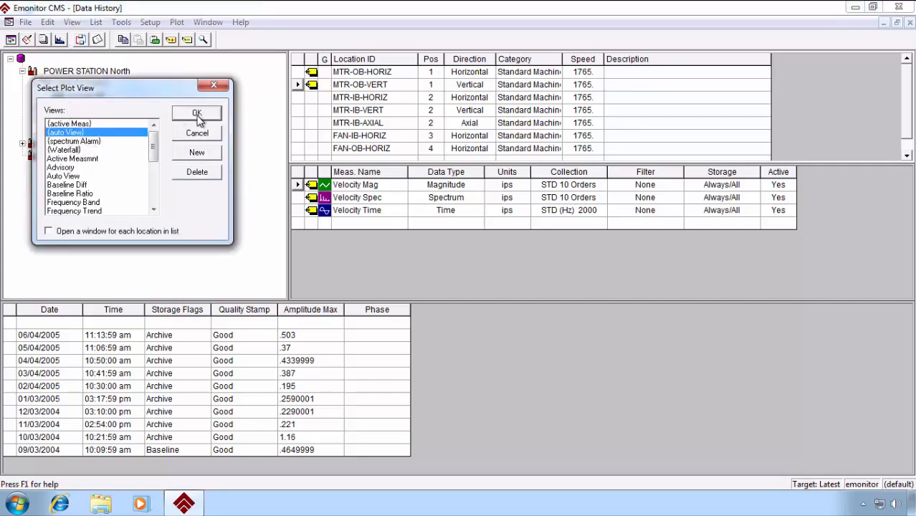
pyautogui.click(204, 114)
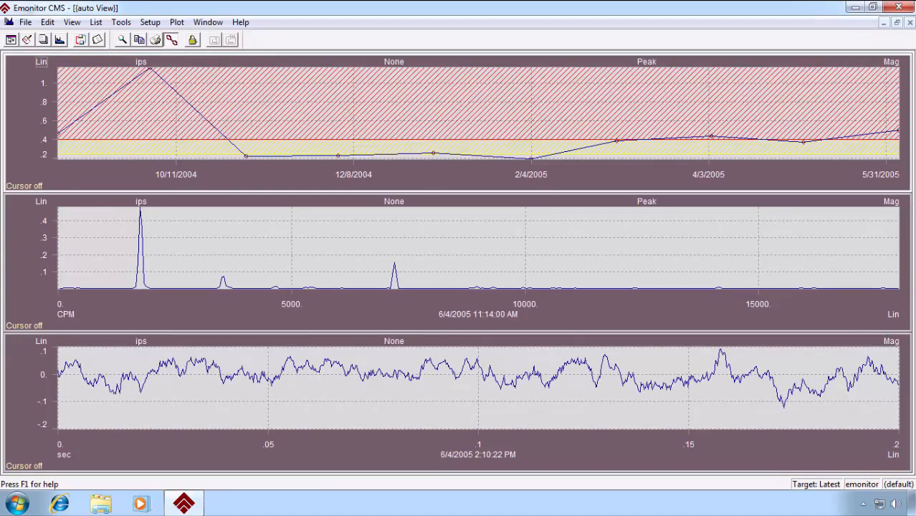
pyautogui.click(909, 23)
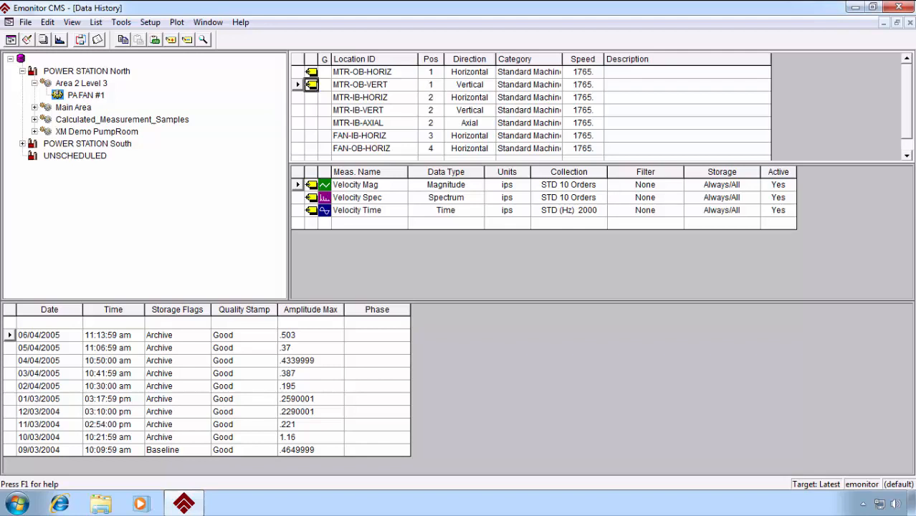